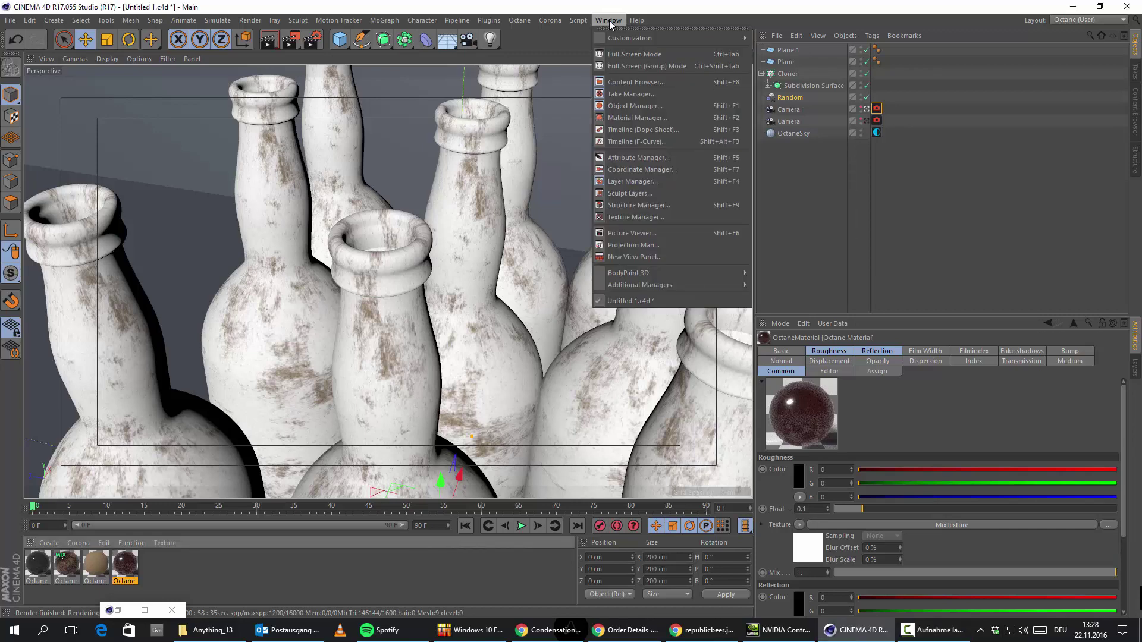
# Open the Picture Viewer to show the finished 1280x720 bottles render.
pyautogui.click(633, 235)
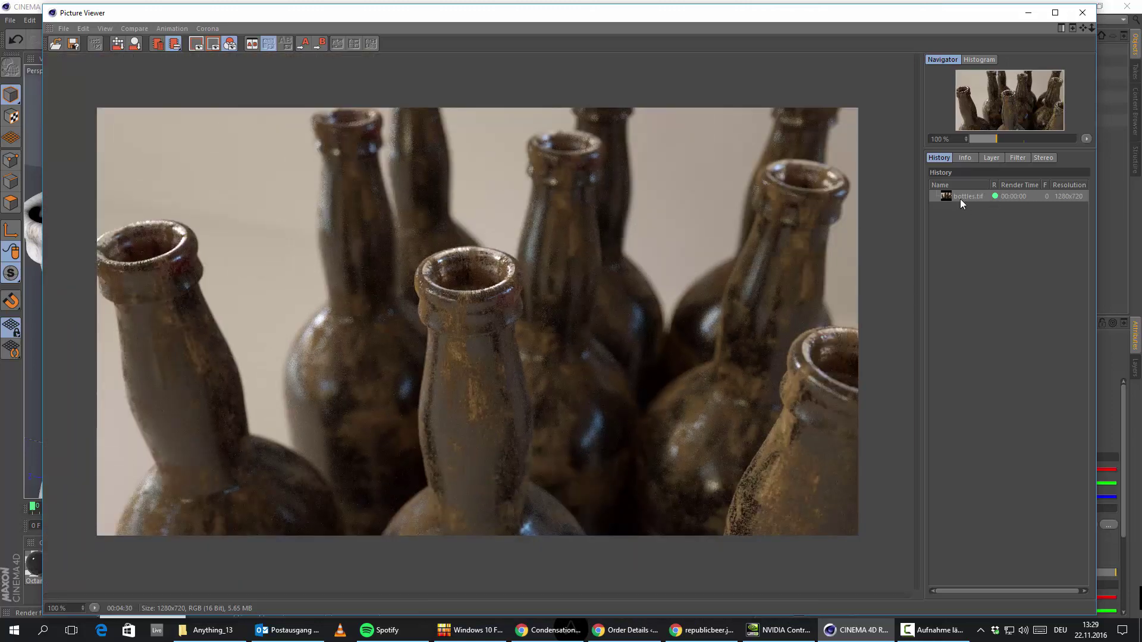
# Save the bottles.tif render to the Desktop as a 16-bit-per-channel TIFF.
pyautogui.rightClick(959, 197)
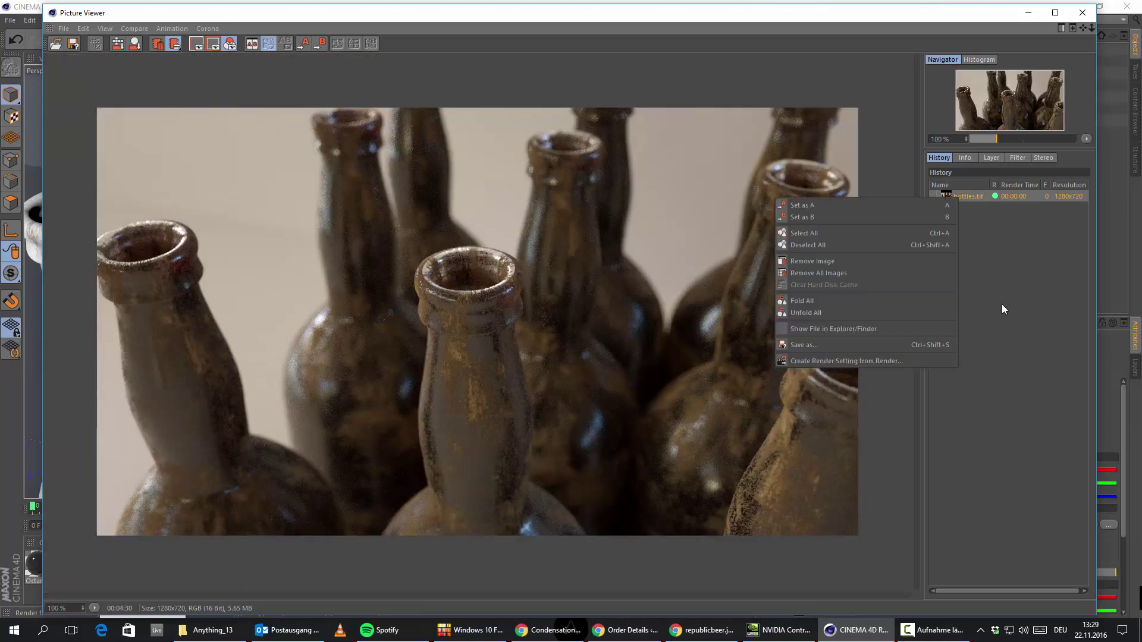
pyautogui.click(844, 342)
pyautogui.click(833, 269)
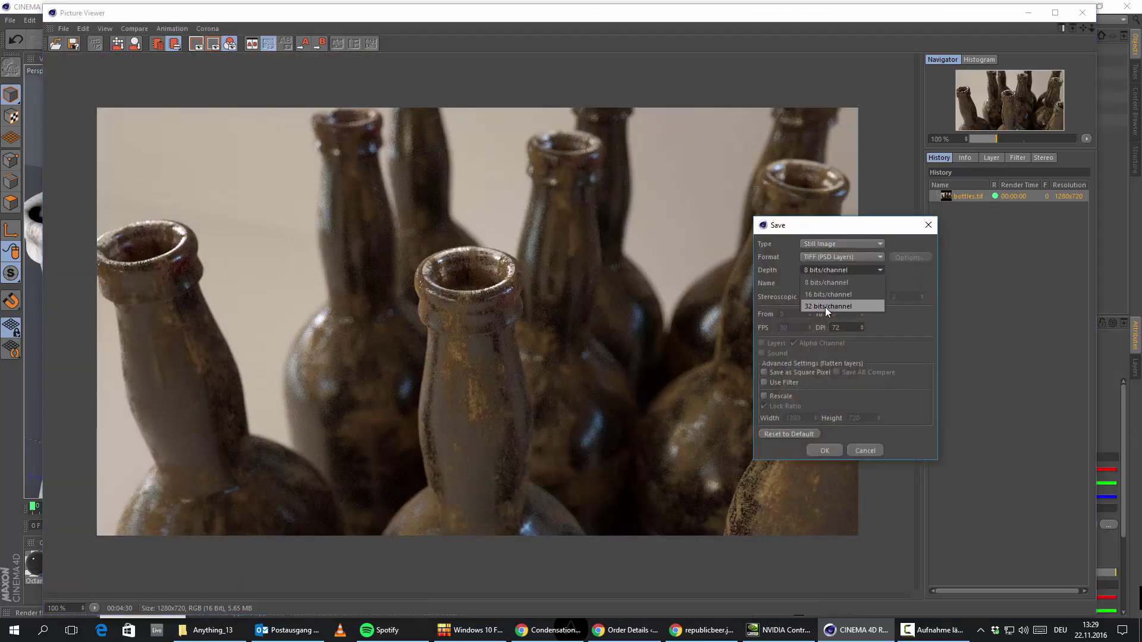
pyautogui.click(826, 307)
pyautogui.click(825, 450)
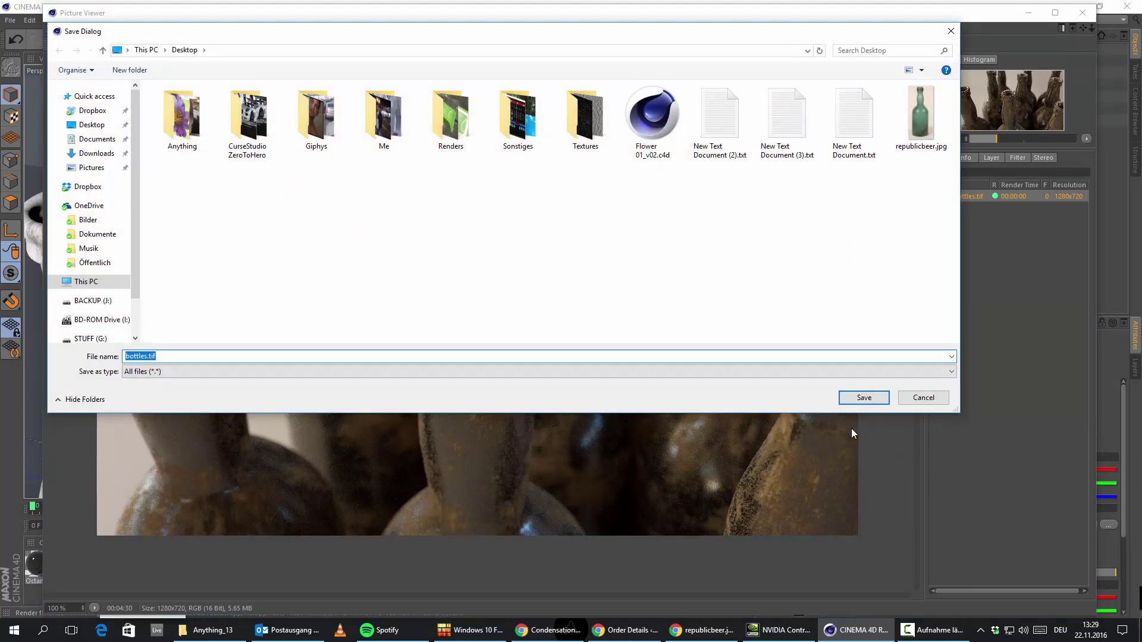
pyautogui.click(864, 397)
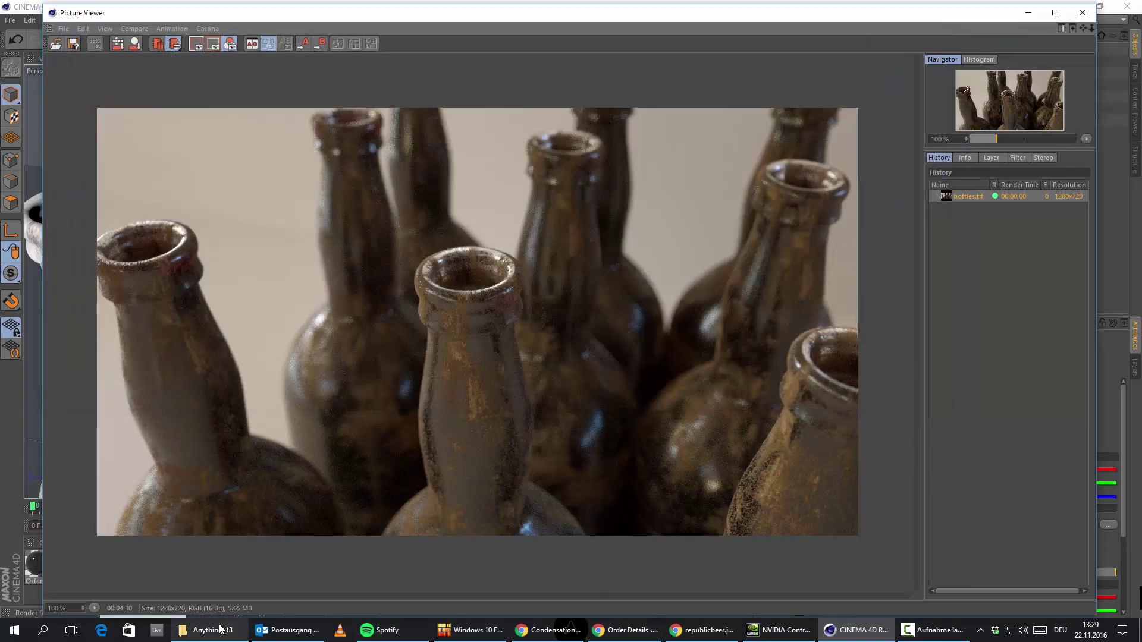
# Launch Photoshop CC 2015 from the Start menu.
pyautogui.click(14, 631)
pyautogui.write('pho')
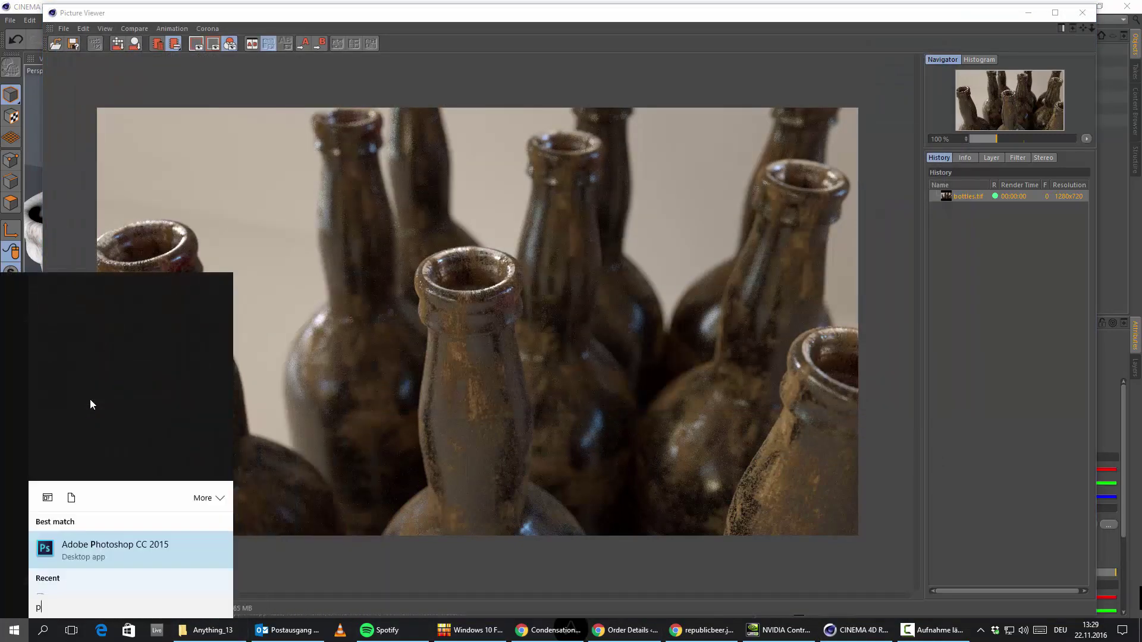
pyautogui.click(94, 347)
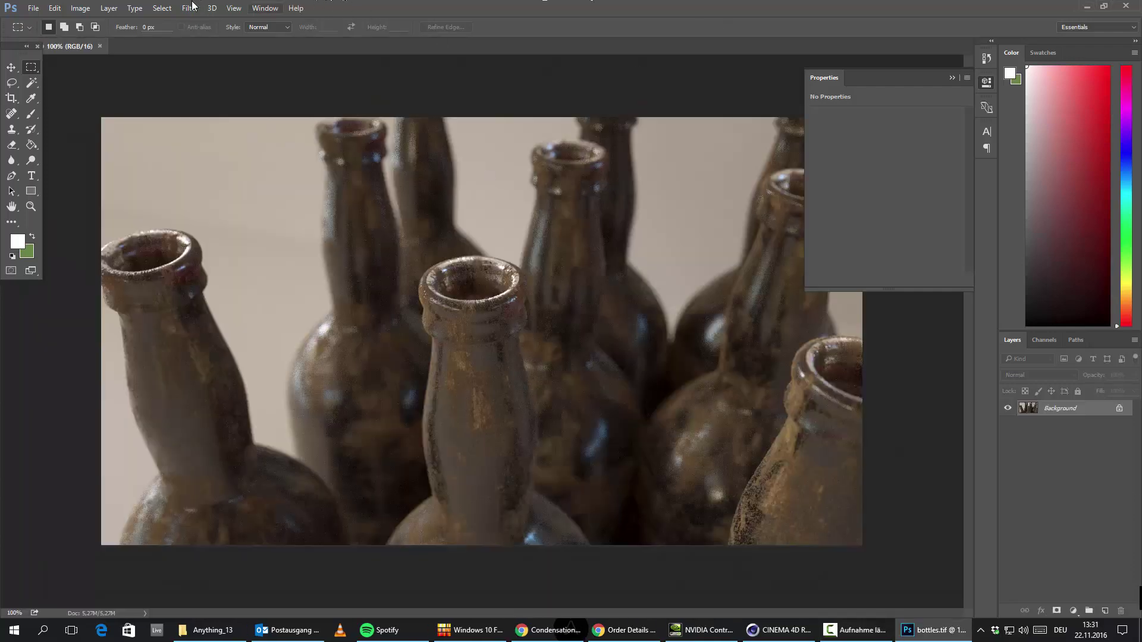
# Try the Adaptive Wide Angle filter on bottles.tif, close it, and reopen the Filter menu.
pyautogui.click(192, 9)
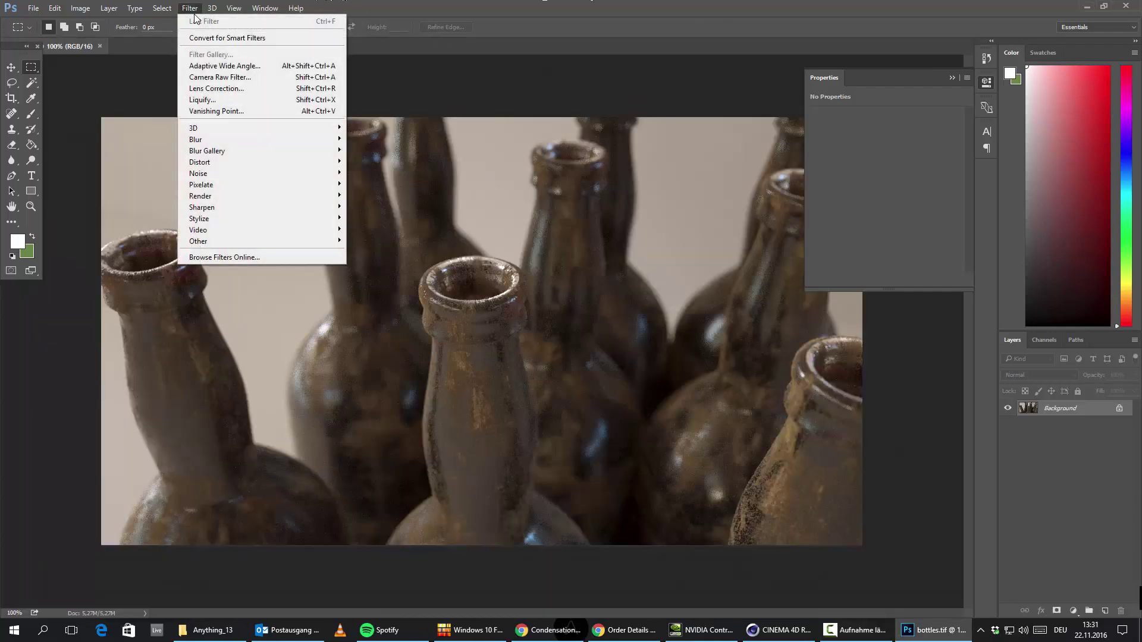
pyautogui.click(219, 67)
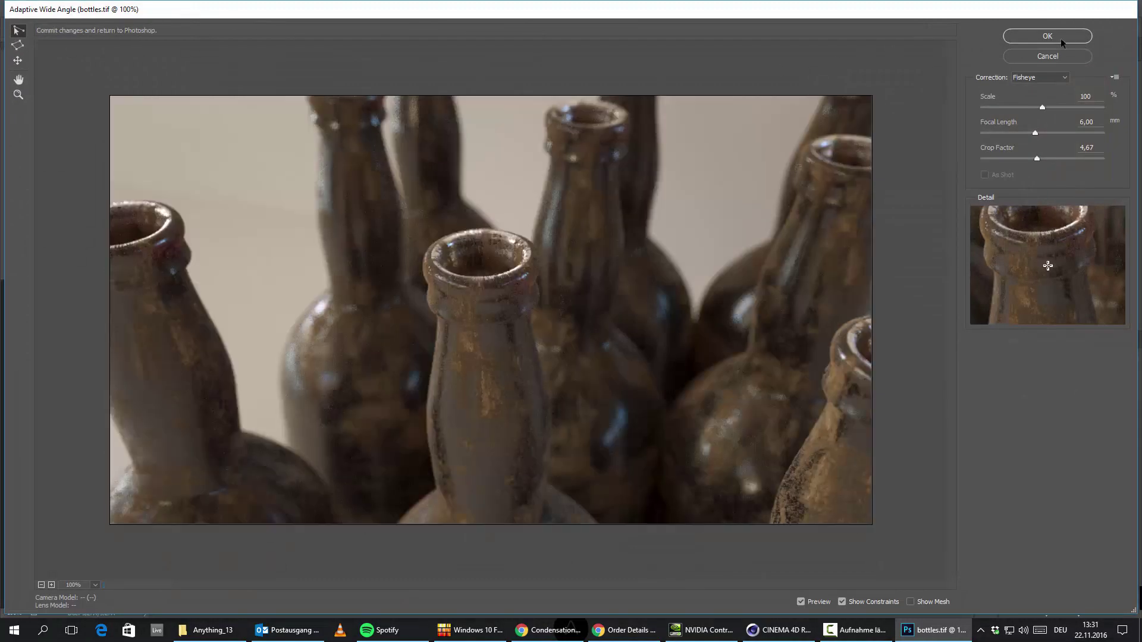
pyautogui.click(1046, 57)
pyautogui.click(191, 9)
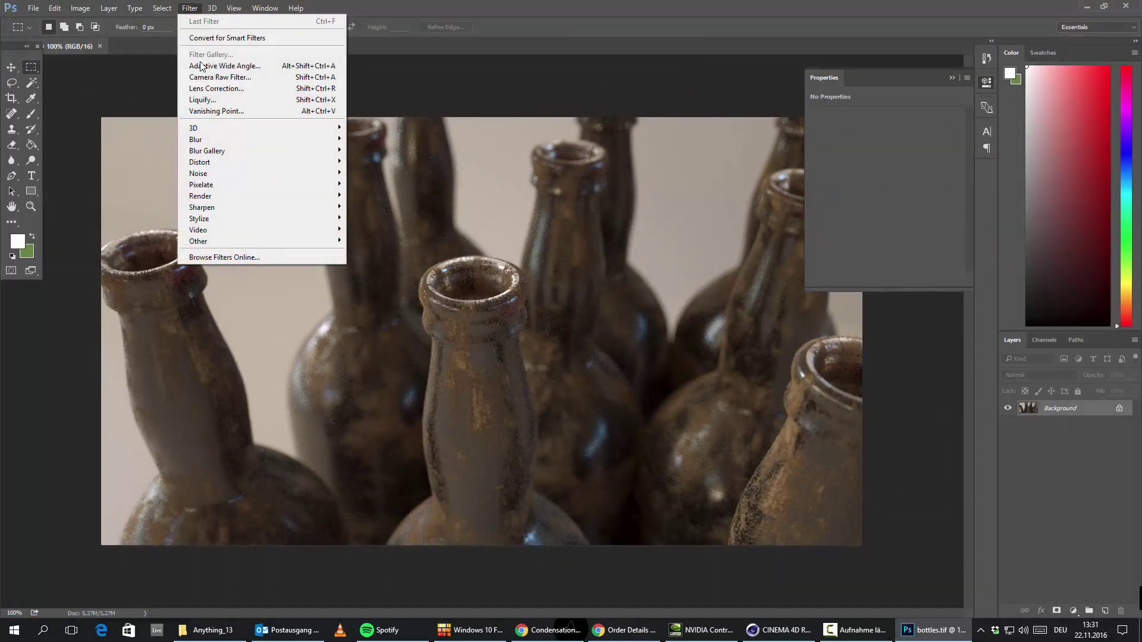
# In Camera Raw at 100% zoom, set Temperature -15, Tint +2, Highlights +13 and raise Clarity.
pyautogui.click(208, 77)
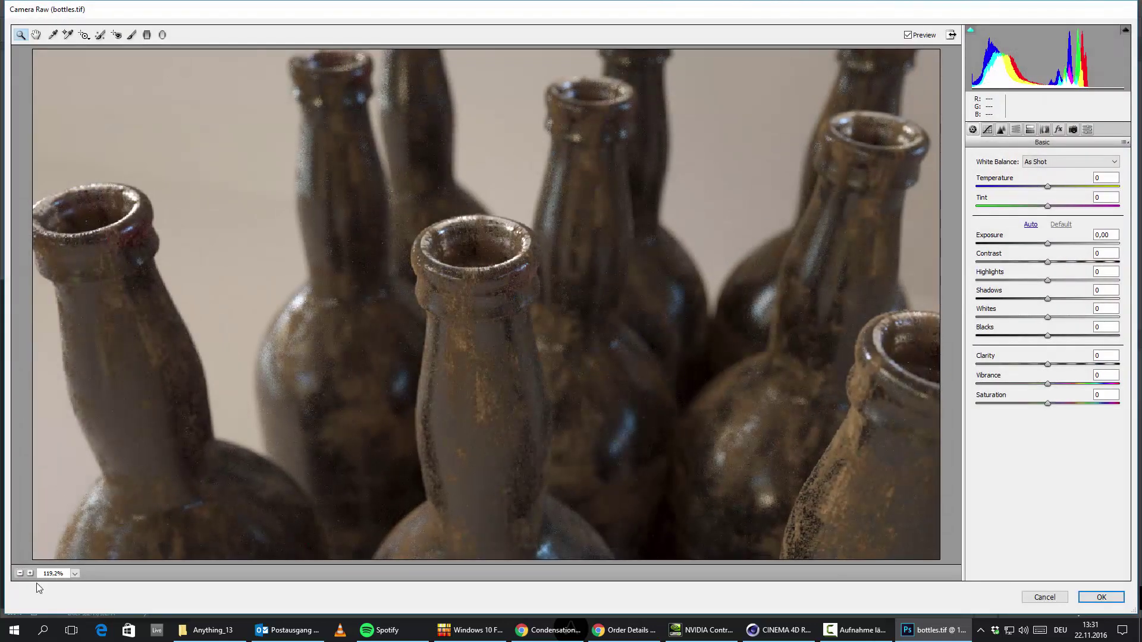
pyautogui.click(19, 573)
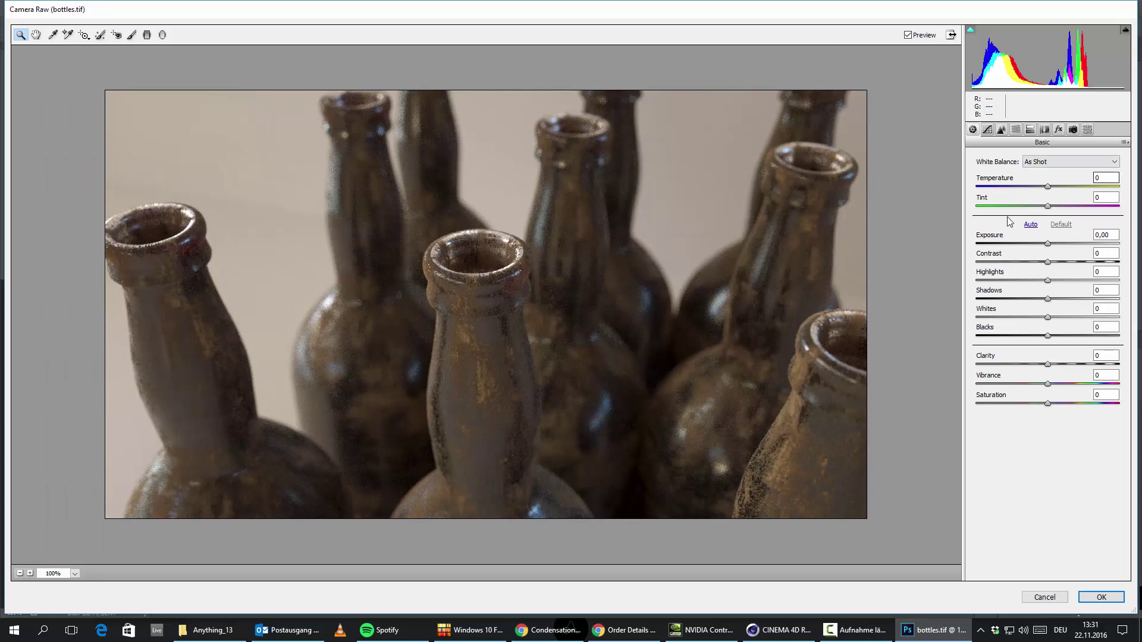
pyautogui.moveTo(1048, 187); pyautogui.dragTo(1042, 204)
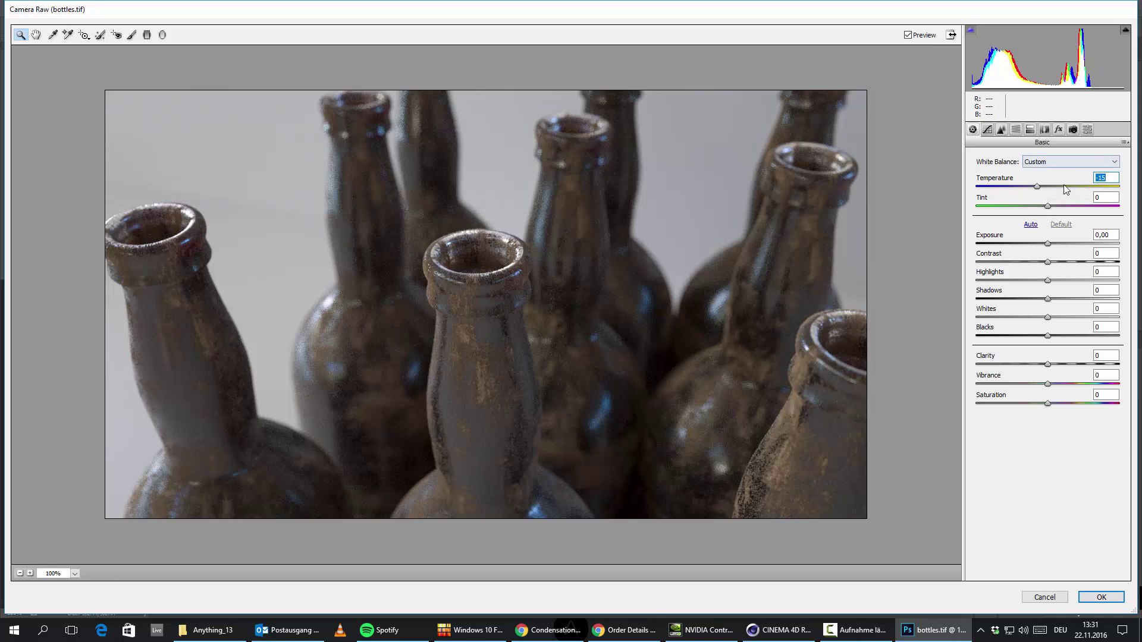
pyautogui.moveTo(1049, 206); pyautogui.dragTo(1055, 206)
pyautogui.press('Down')
pyautogui.press('Down')
pyautogui.press('Down')
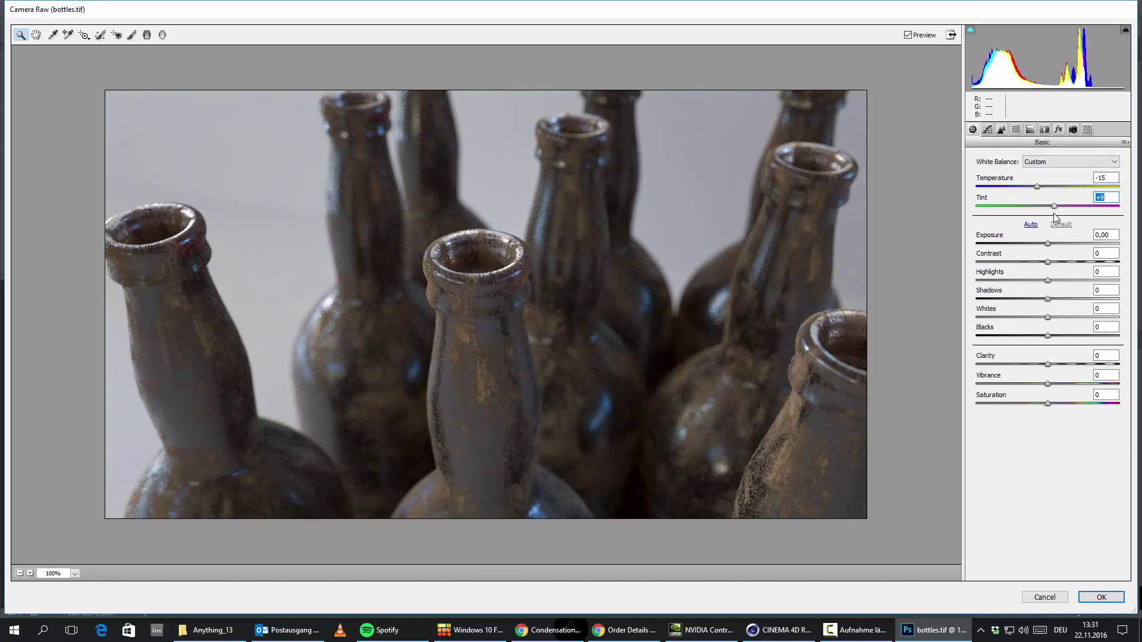
pyautogui.moveTo(1053, 217); pyautogui.dragTo(1090, 268)
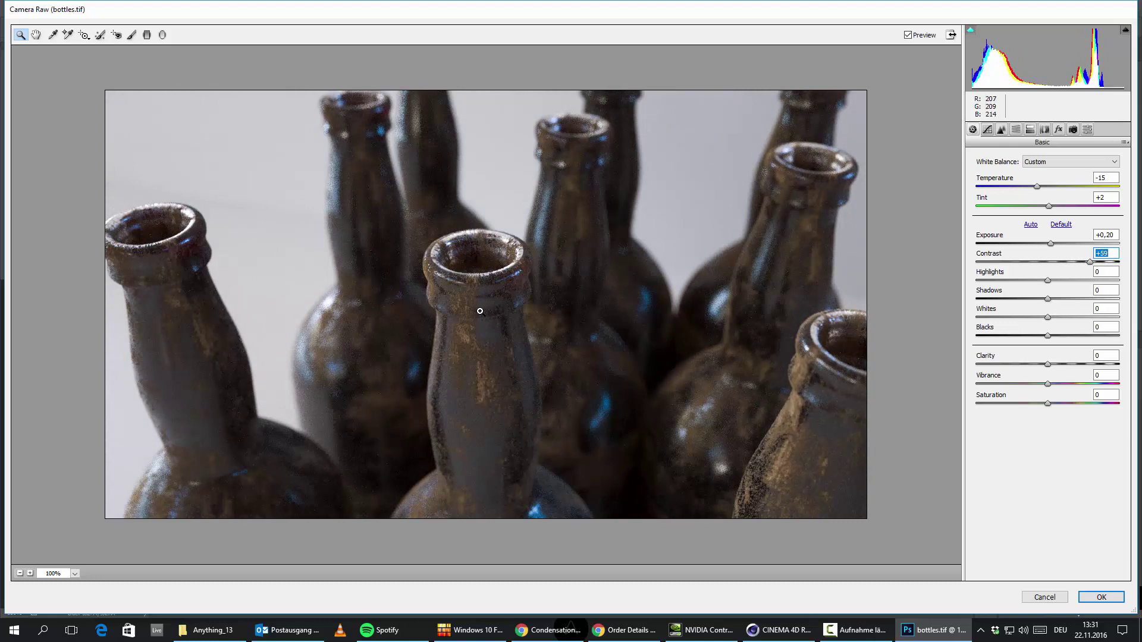
pyautogui.moveTo(1047, 280)
pyautogui.mouseDown()
pyautogui.moveTo(1087, 296)
pyautogui.moveTo(1049, 302)
pyautogui.mouseUp()
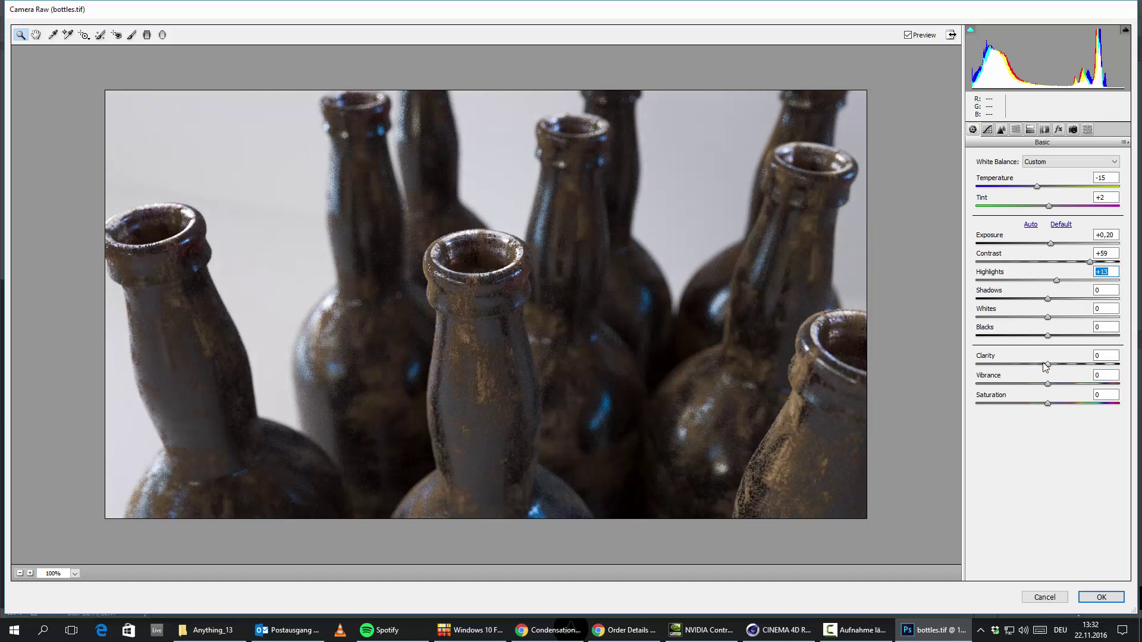
pyautogui.moveTo(1045, 367)
pyautogui.mouseDown()
pyautogui.moveTo(1090, 365)
pyautogui.moveTo(990, 379)
pyautogui.moveTo(1075, 369)
pyautogui.moveTo(1064, 371)
pyautogui.mouseUp()
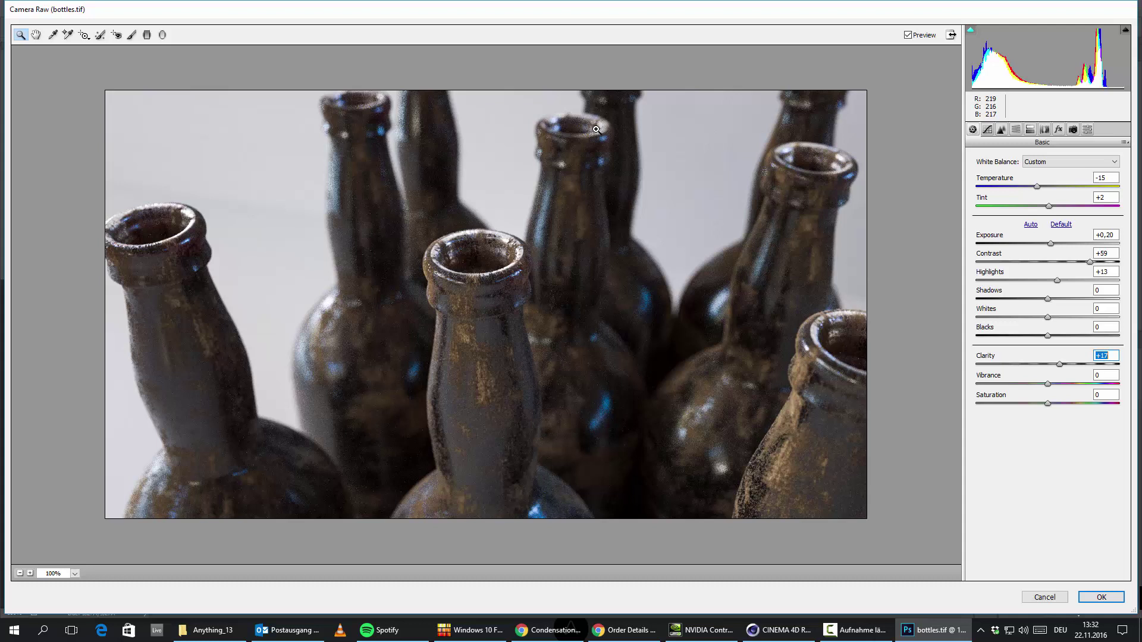
# In HSL/Grayscale, shift the Oranges hue and boost their saturation and luminance.
pyautogui.click(1002, 129)
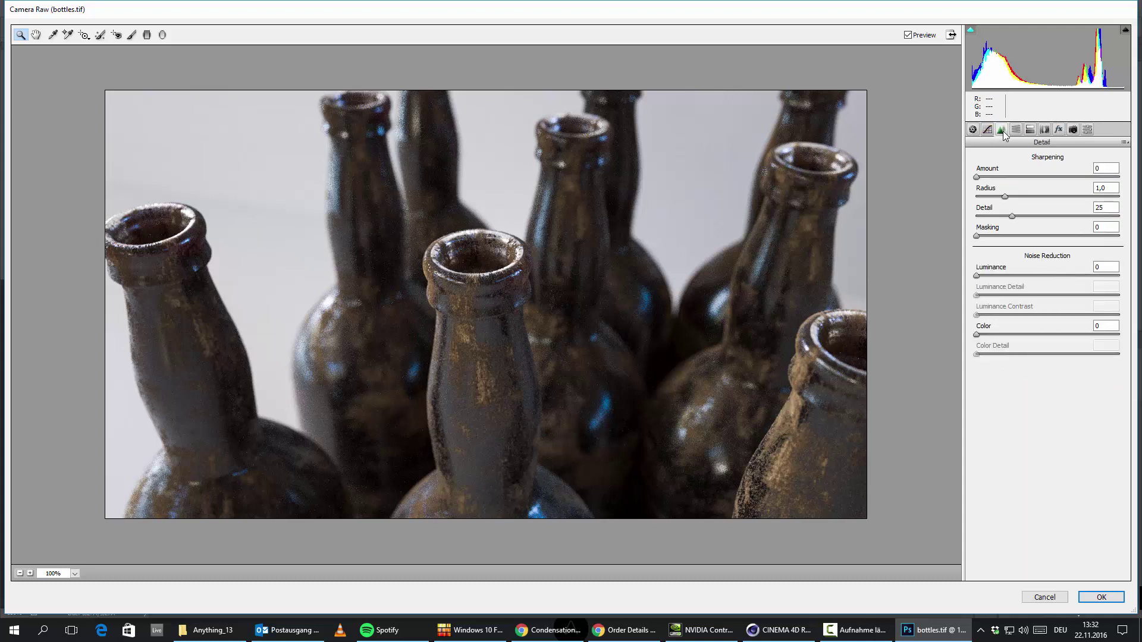
pyautogui.click(1016, 129)
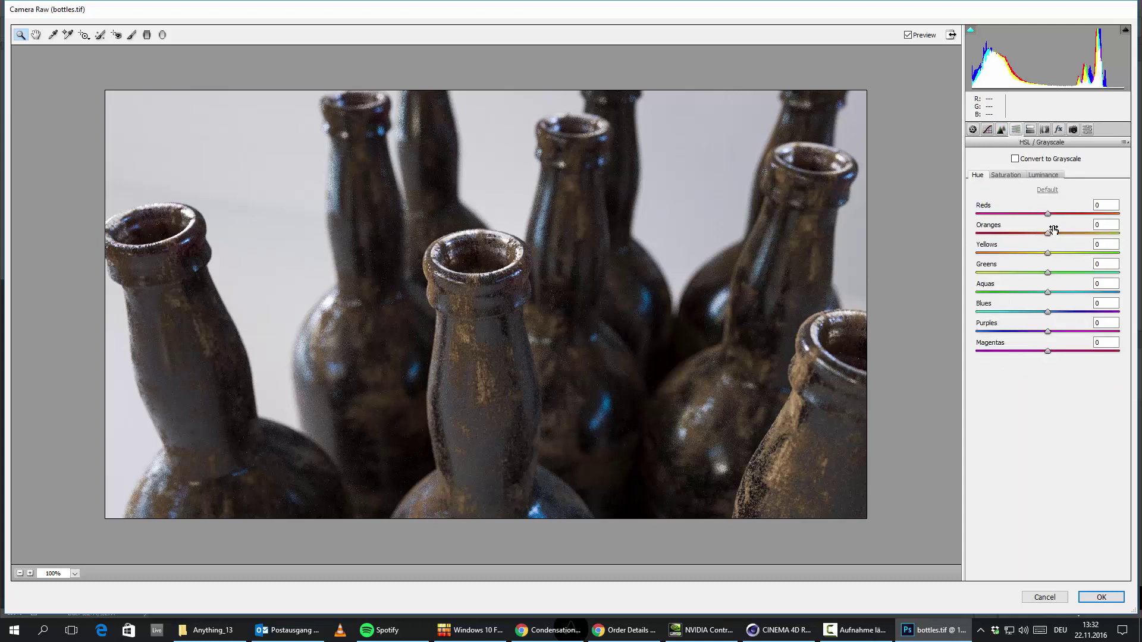
pyautogui.moveTo(1048, 233)
pyautogui.mouseDown()
pyautogui.moveTo(1080, 233)
pyautogui.moveTo(1006, 238)
pyautogui.moveTo(1069, 239)
pyautogui.moveTo(1053, 238)
pyautogui.mouseUp()
pyautogui.hotkey('ctrl', 'alt', 'shift', 's')
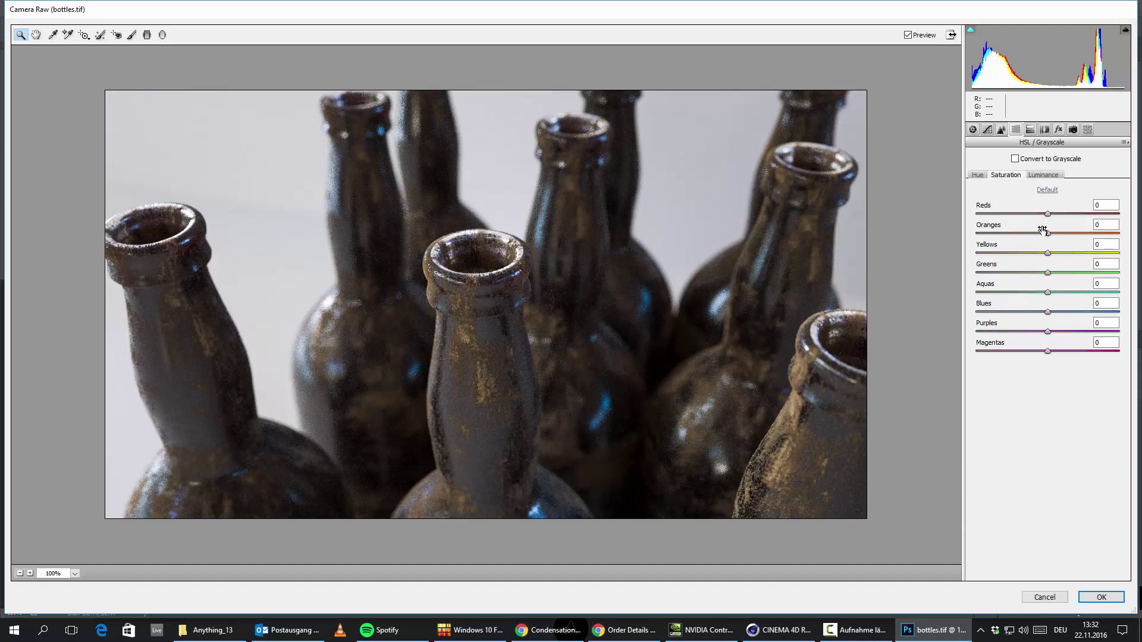
pyautogui.moveTo(1052, 238); pyautogui.dragTo(1092, 244)
pyautogui.click(1036, 174)
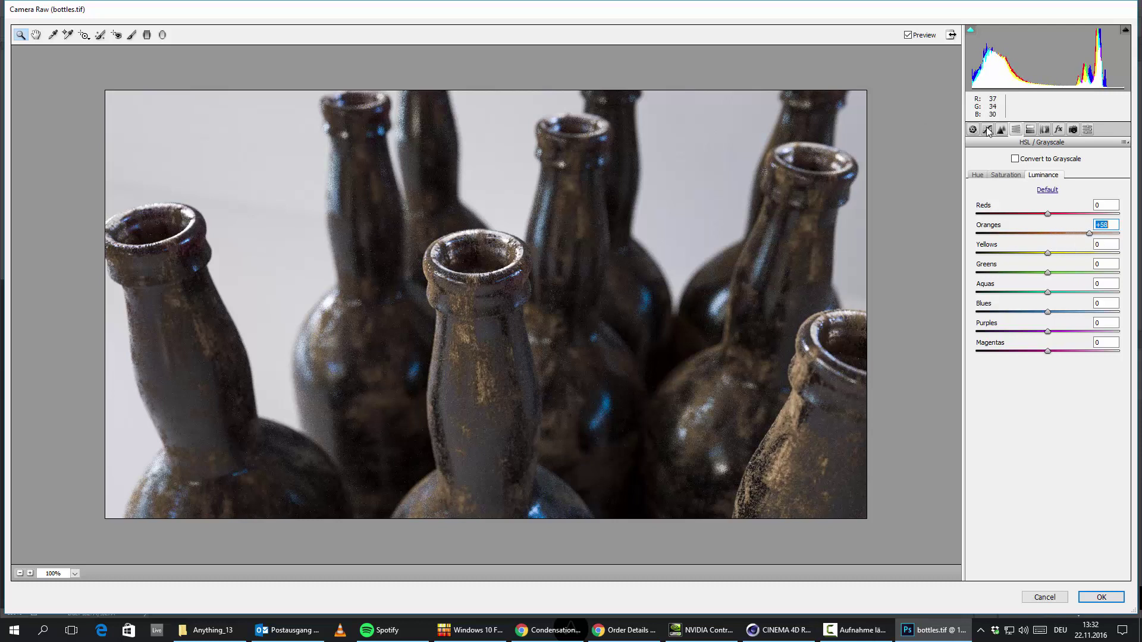
# Darken the edges with a negative Post Crop Vignetting Amount and apply the Camera Raw grade.
pyautogui.click(1058, 129)
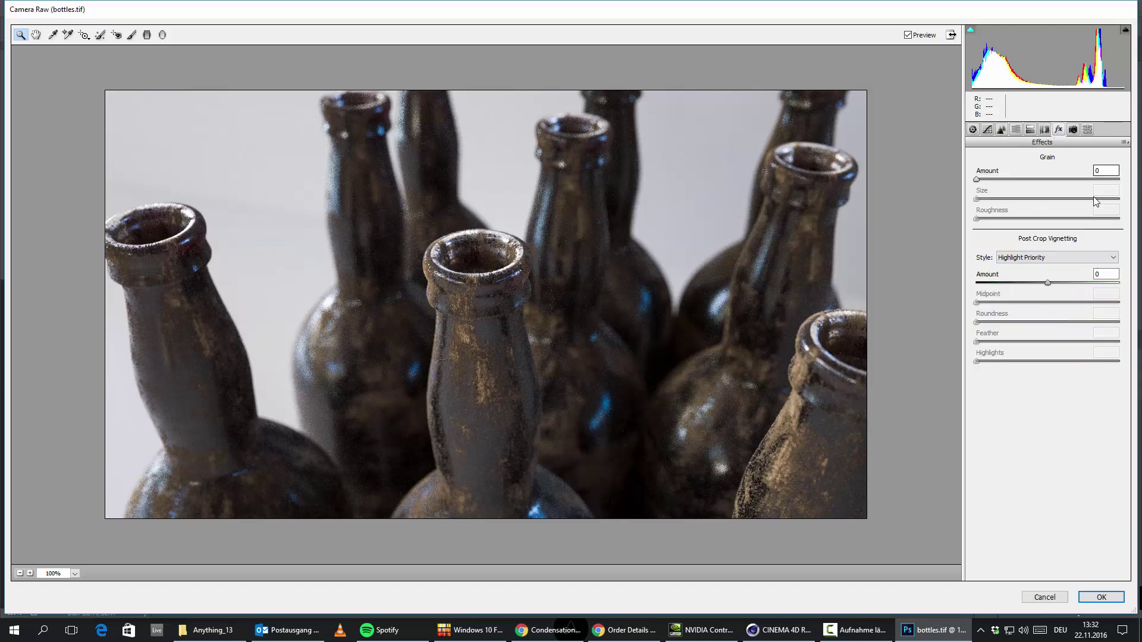
pyautogui.click(1047, 283)
pyautogui.moveTo(1046, 284); pyautogui.dragTo(1026, 286)
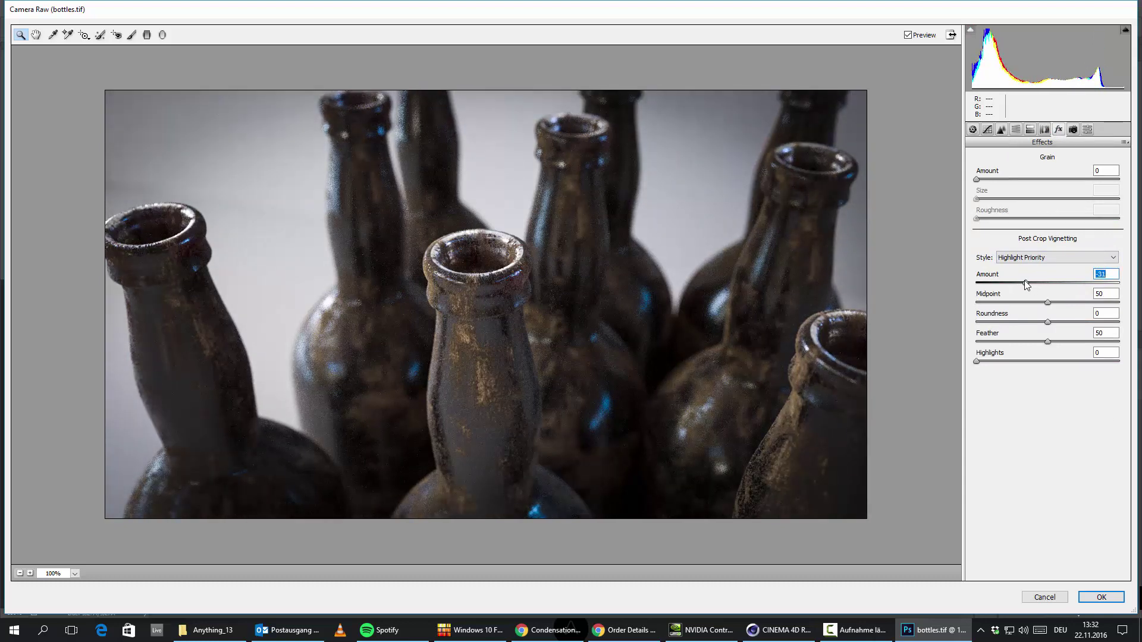
pyautogui.click(1104, 596)
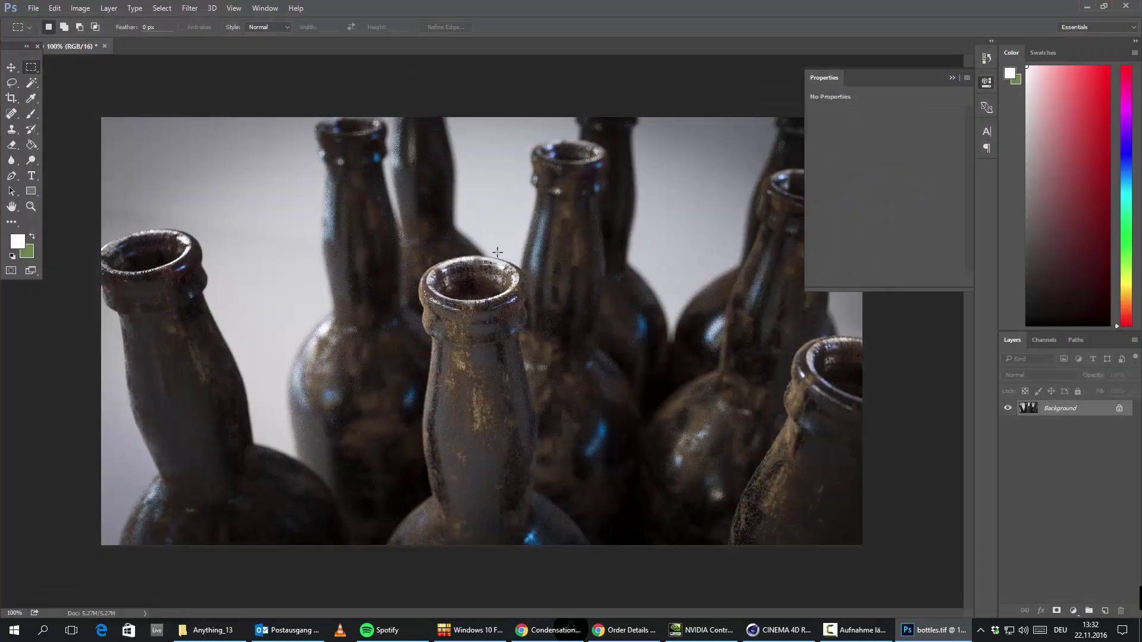
pyautogui.hotkey('ctrl', '-')
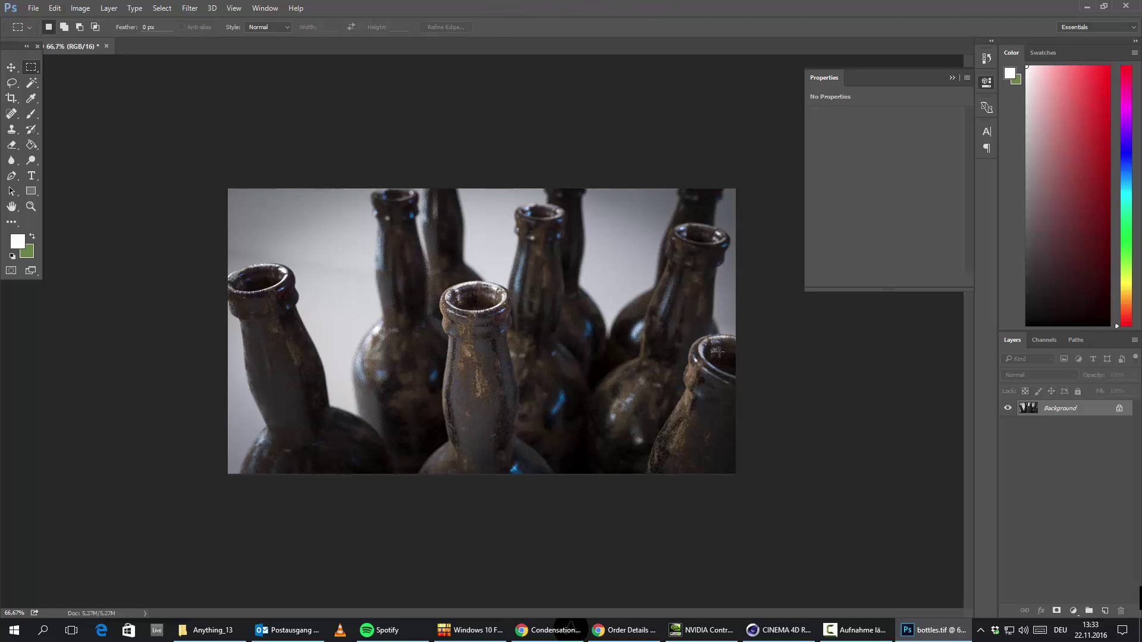
# Convert the locked Background of bottles.tif into an editable layer named Layer 0.
pyautogui.doubleClick(1032, 409)
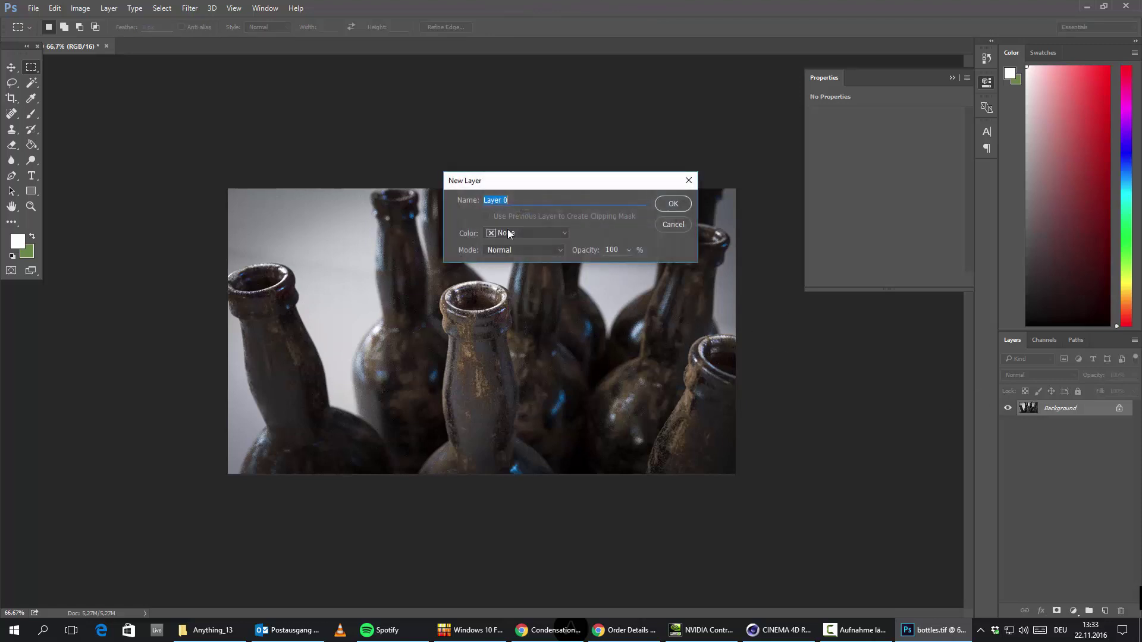
pyautogui.click(673, 204)
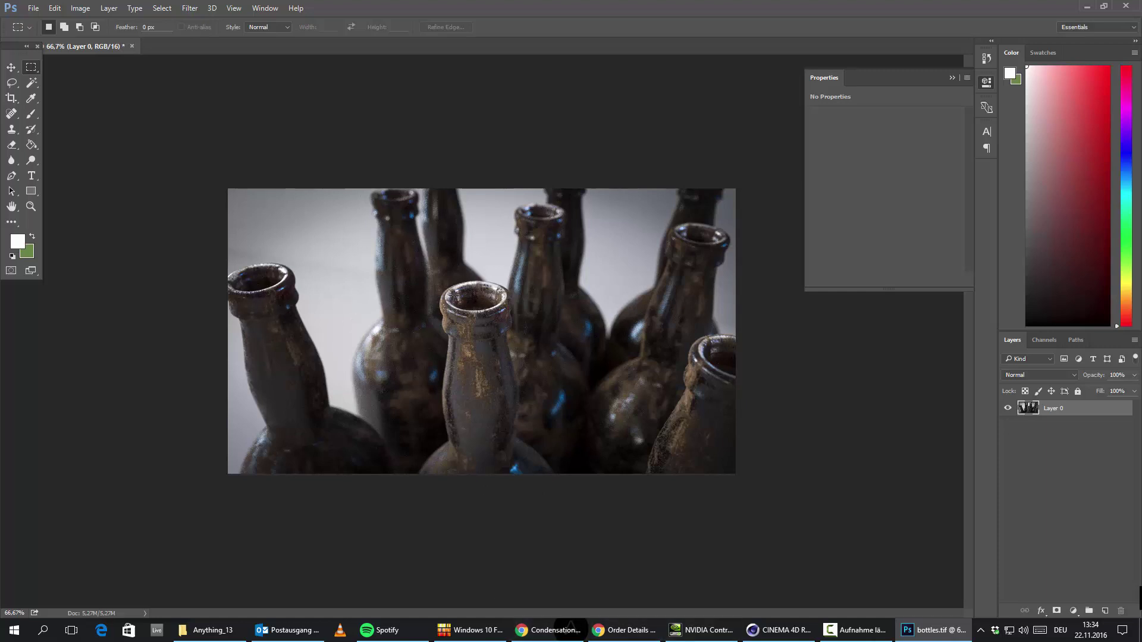
pyautogui.click(608, 630)
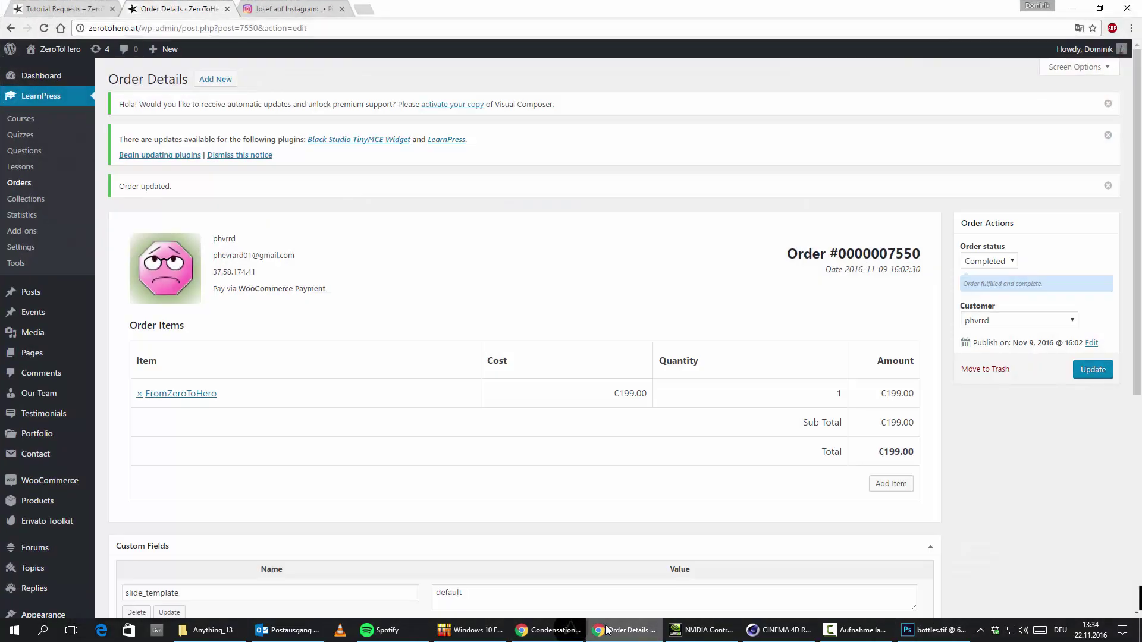
pyautogui.click(607, 631)
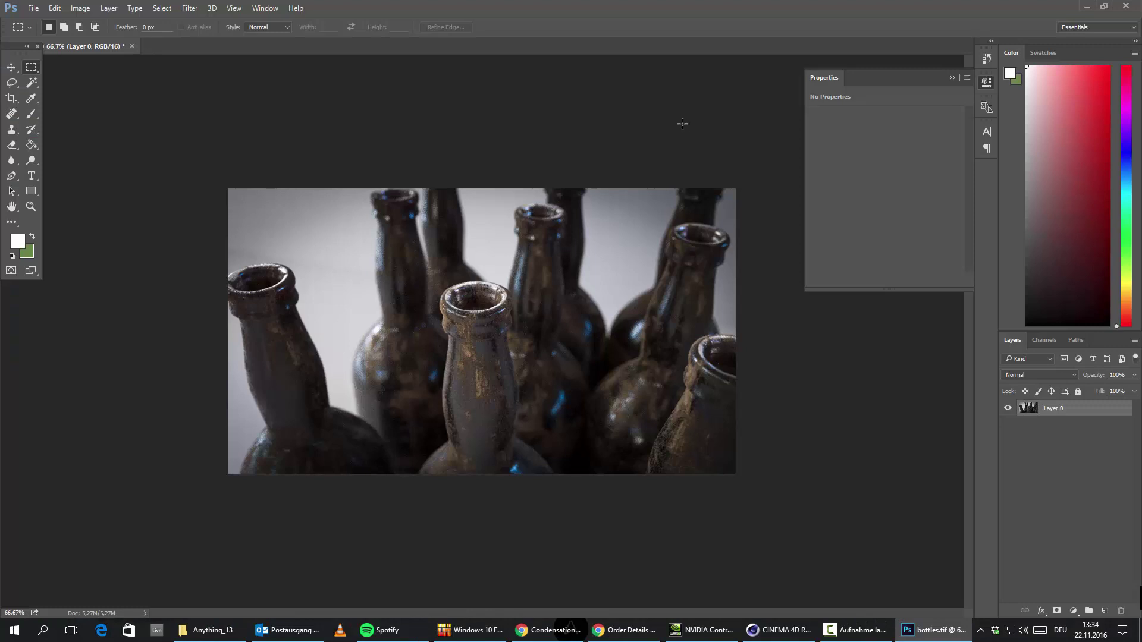